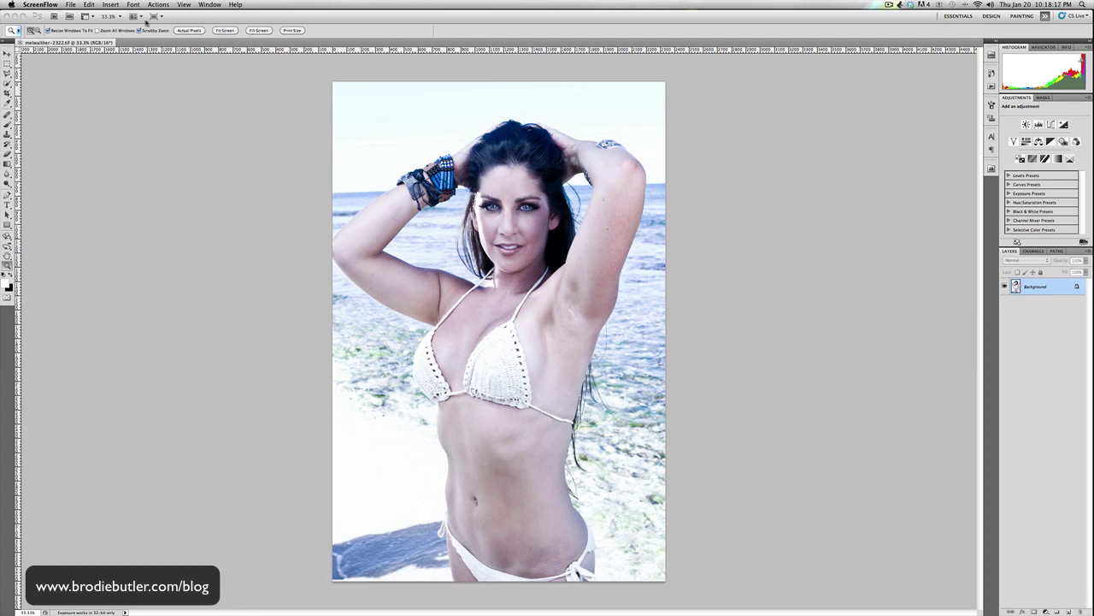
# Bring Photoshop to the front with the blue-tinted beach portrait open
pyautogui.click(133, 81)
pyautogui.click(109, 4)
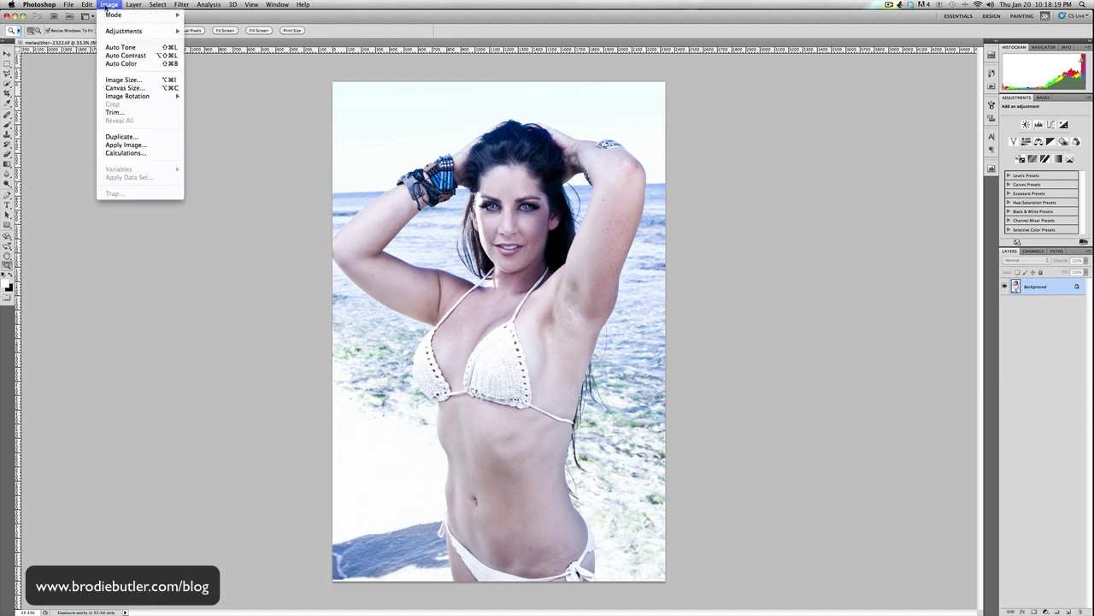
pyautogui.click(127, 80)
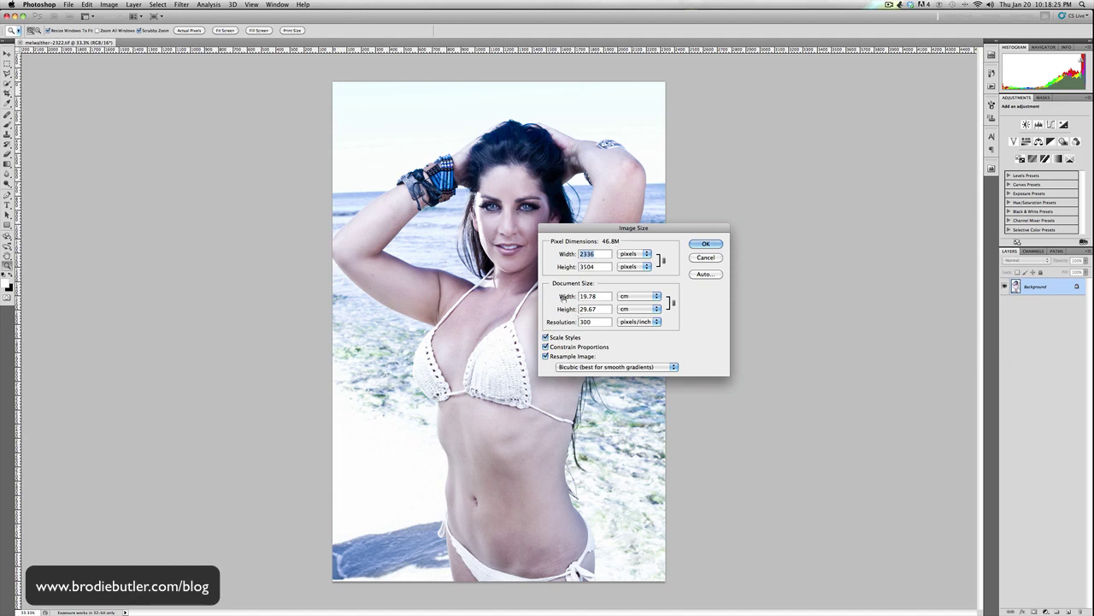
pyautogui.doubleClick(595, 322)
pyautogui.click(700, 256)
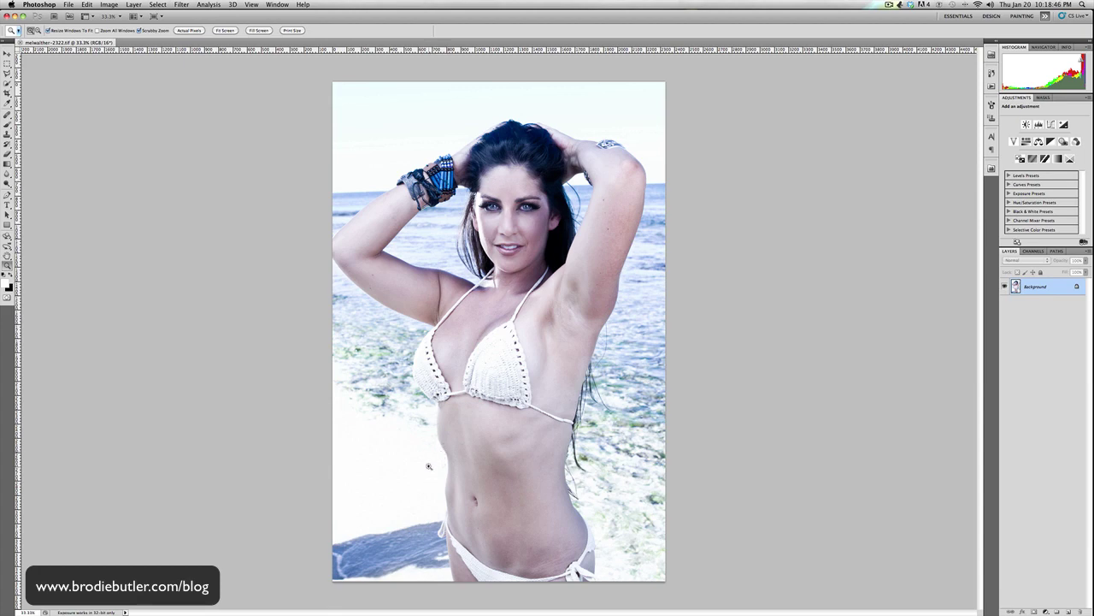
# Push in the left ribcage below the bikini top in Liquify with an enlarged Forward Warp brush, then apply
pyautogui.click(185, 4)
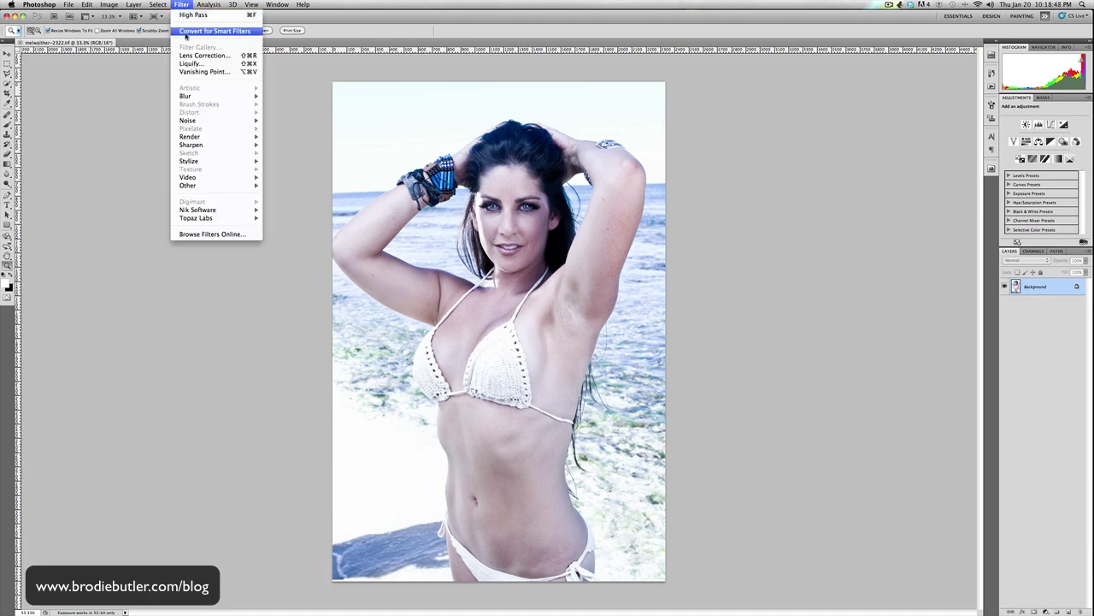
pyautogui.click(257, 115)
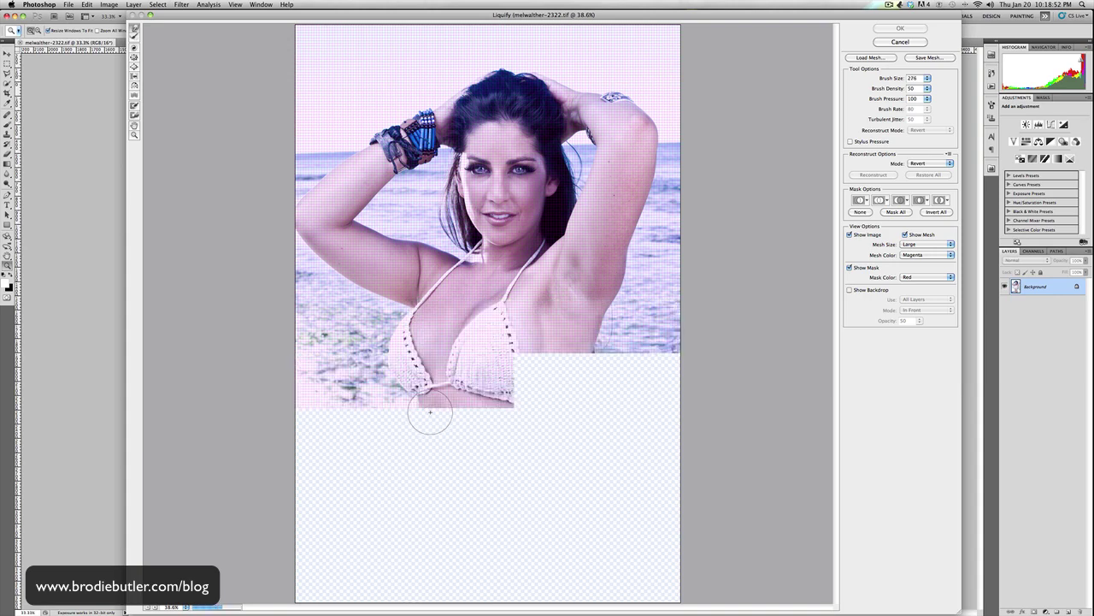
pyautogui.press(']')
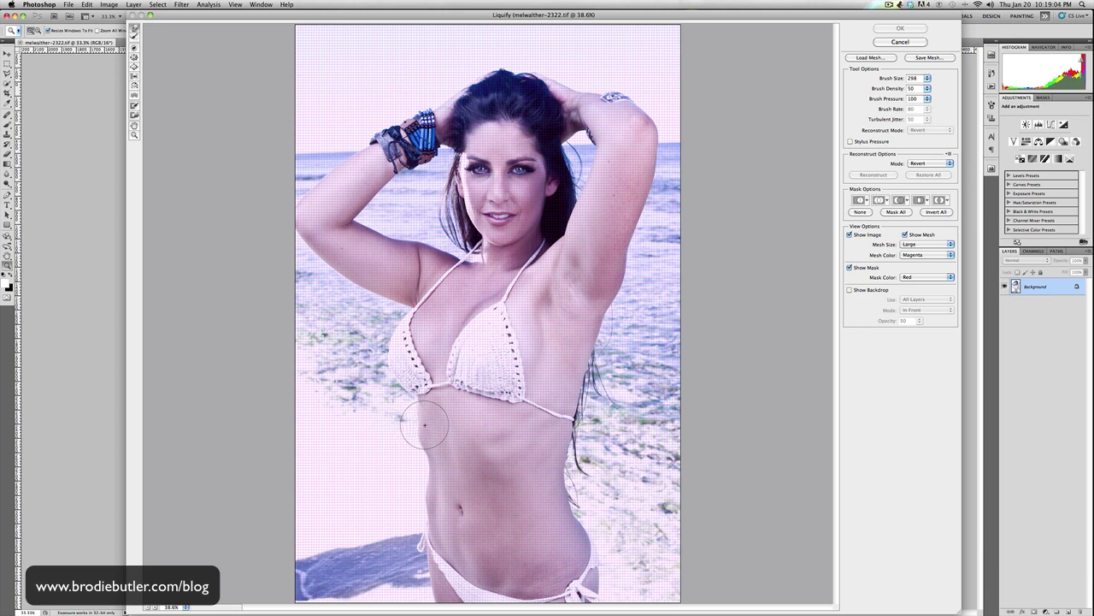
pyautogui.moveTo(425, 425); pyautogui.dragTo(421, 408)
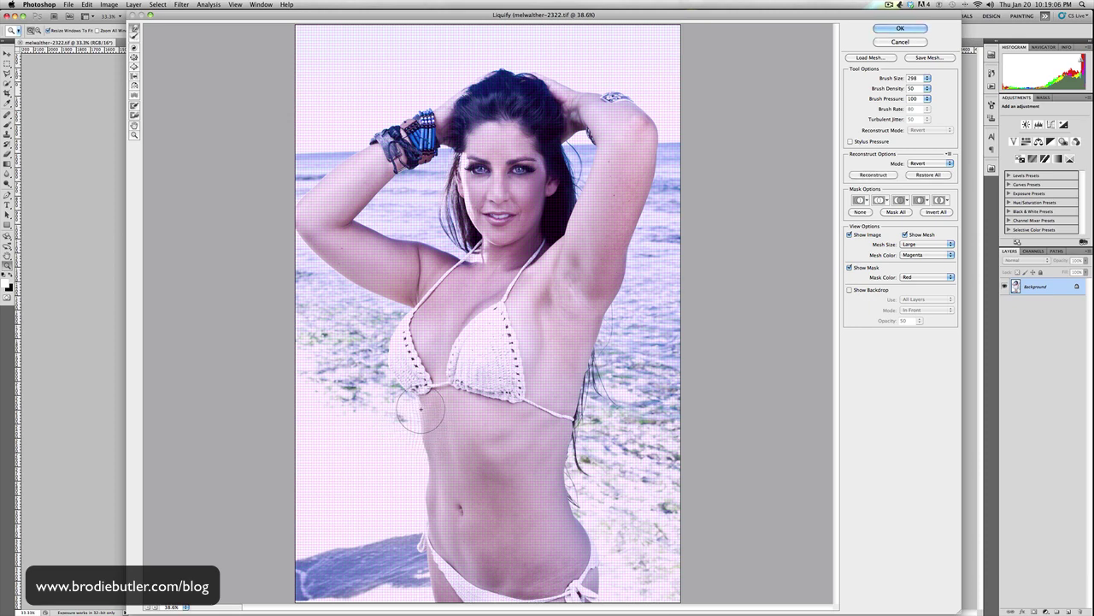
pyautogui.moveTo(420, 408); pyautogui.dragTo(425, 415)
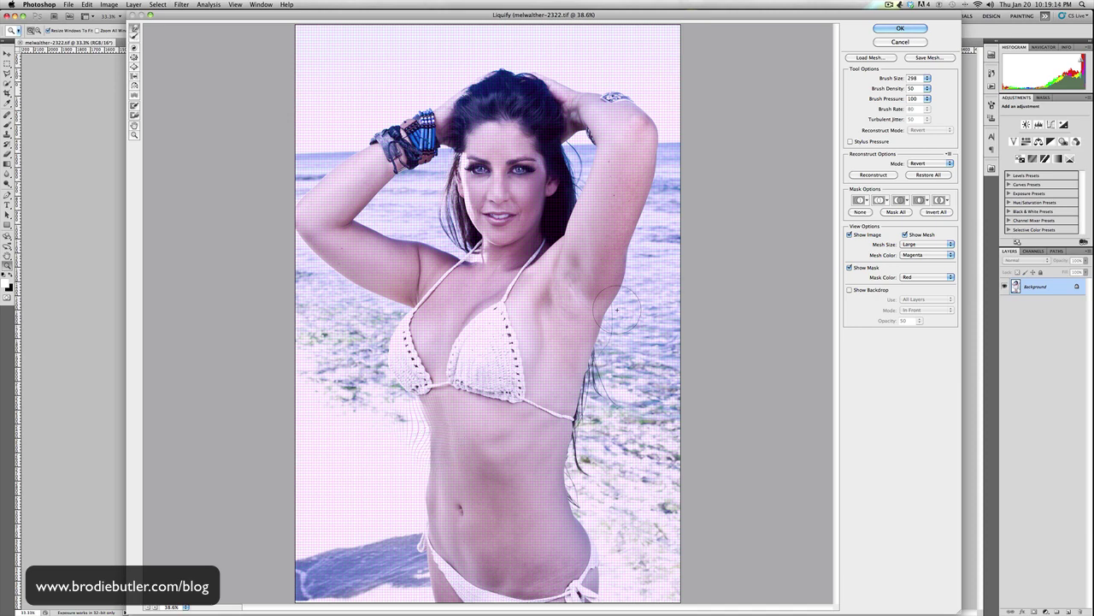
pyautogui.click(900, 29)
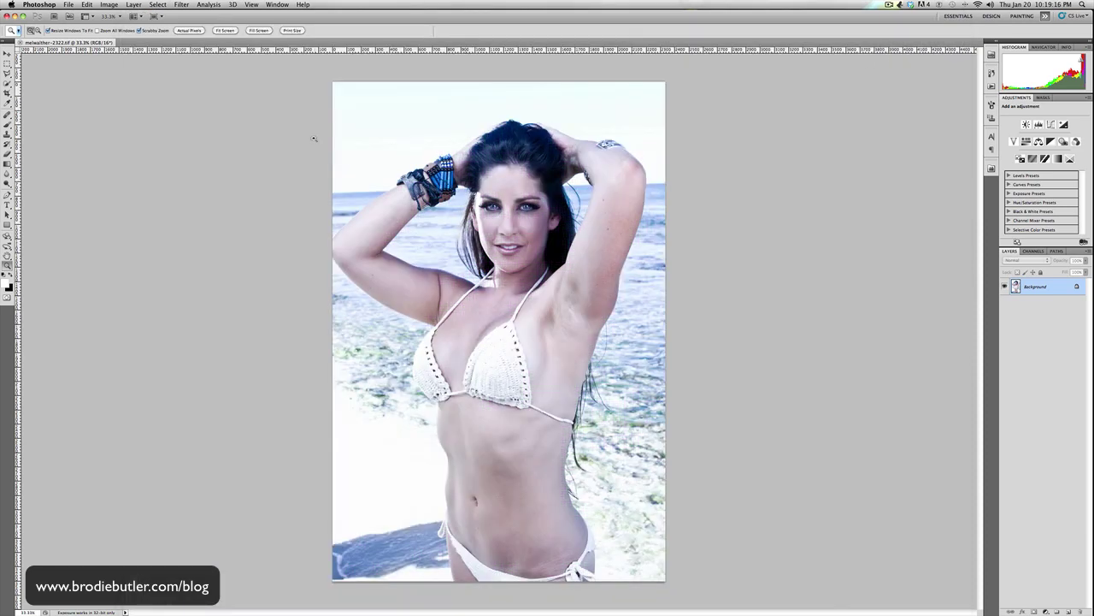
# Reduce the image resolution from 300 to 72 pixels/inch, giving 561 × 841 pixels
pyautogui.click(107, 4)
pyautogui.click(122, 80)
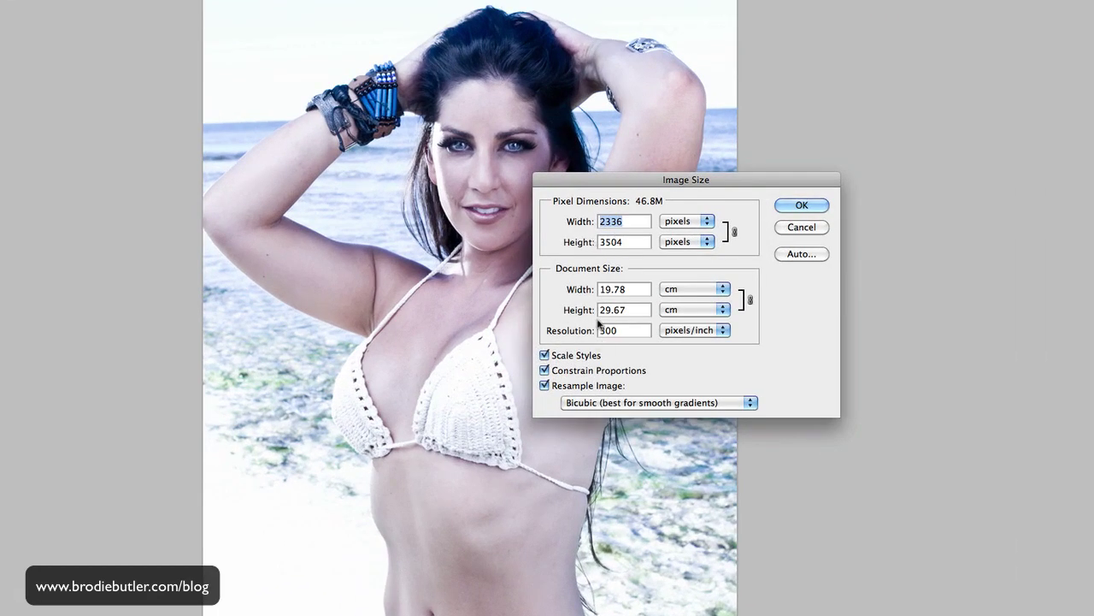
pyautogui.click(620, 331)
pyautogui.press('BackSpace')
pyautogui.press('BackSpace')
pyautogui.press('BackSpace')
pyautogui.write('72')
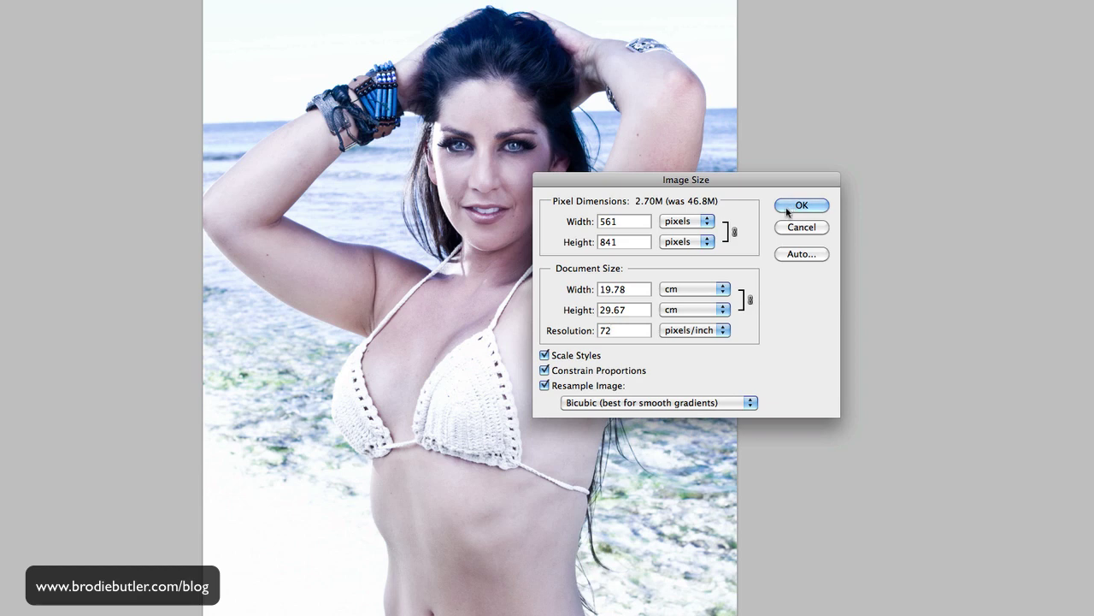
pyautogui.click(787, 206)
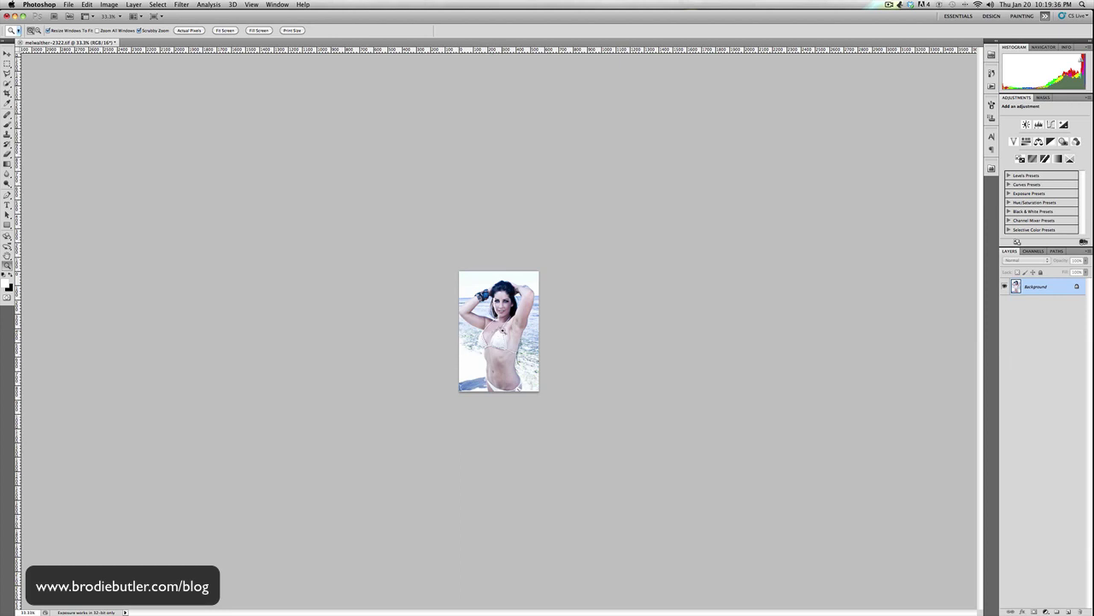
pyautogui.moveTo(498, 327); pyautogui.dragTo(536, 351)
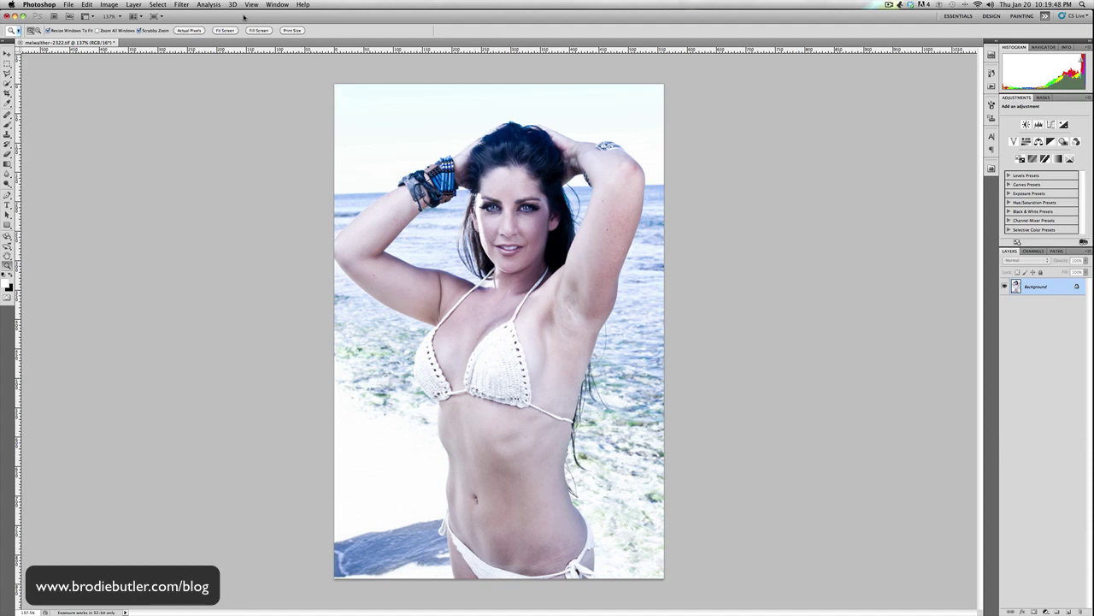
# Open Liquify on the 72 ppi copy with the mesh grid displayed
pyautogui.click(182, 5)
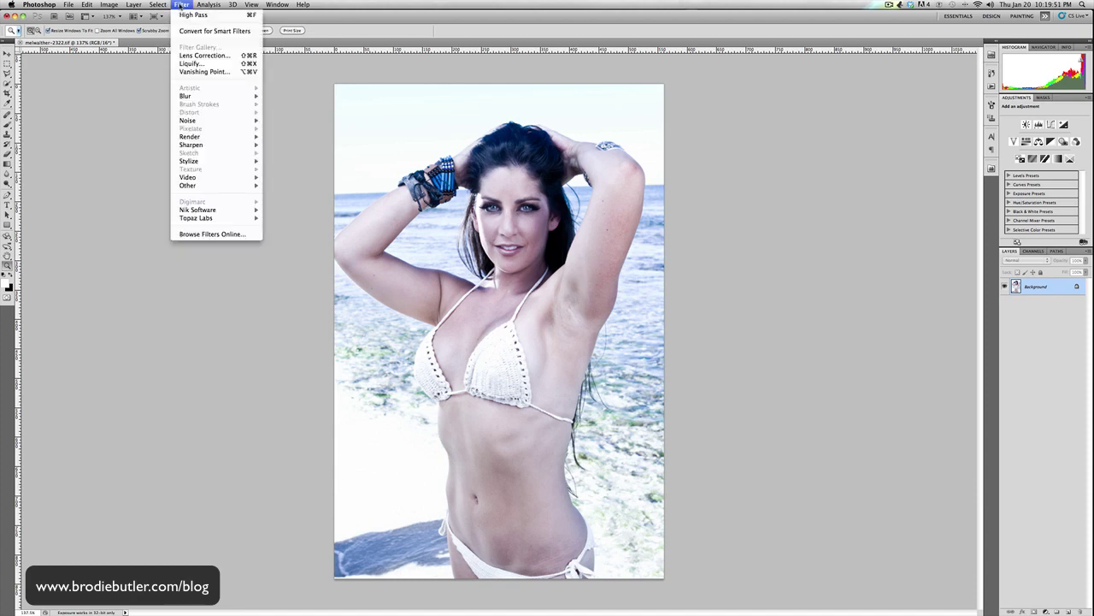
pyautogui.click(212, 65)
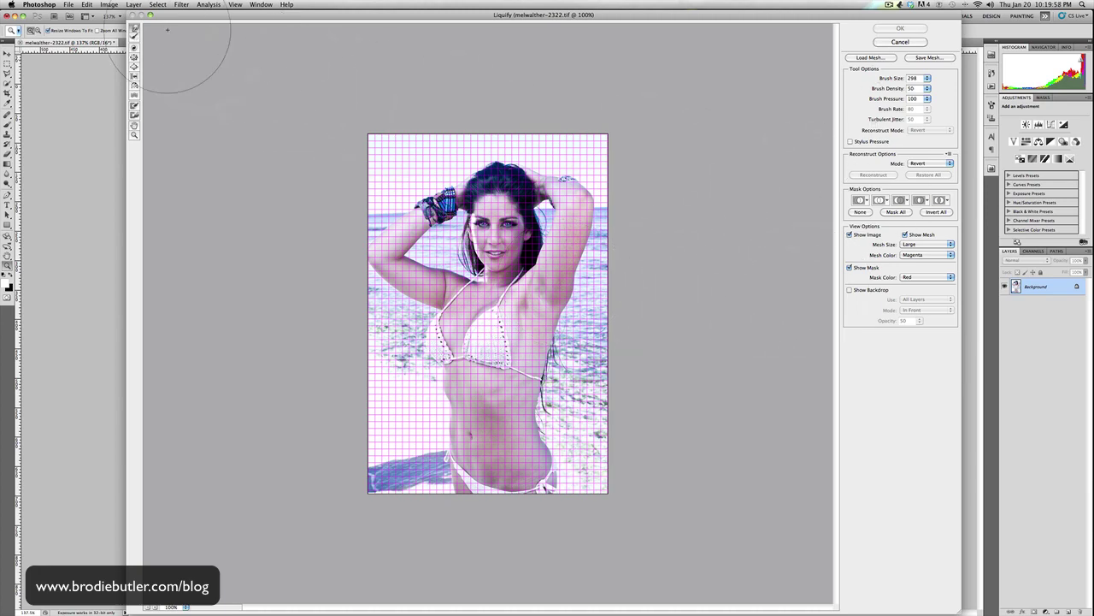
# Warp the left waist inward with a progressively smaller Forward Warp brush
pyautogui.press('[')
pyautogui.press('[')
pyautogui.press('[')
pyautogui.press('[')
pyautogui.press('[')
pyautogui.press('[')
pyautogui.press('[')
pyautogui.press('[')
pyautogui.press('[')
pyautogui.moveTo(449, 384); pyautogui.dragTo(455, 409)
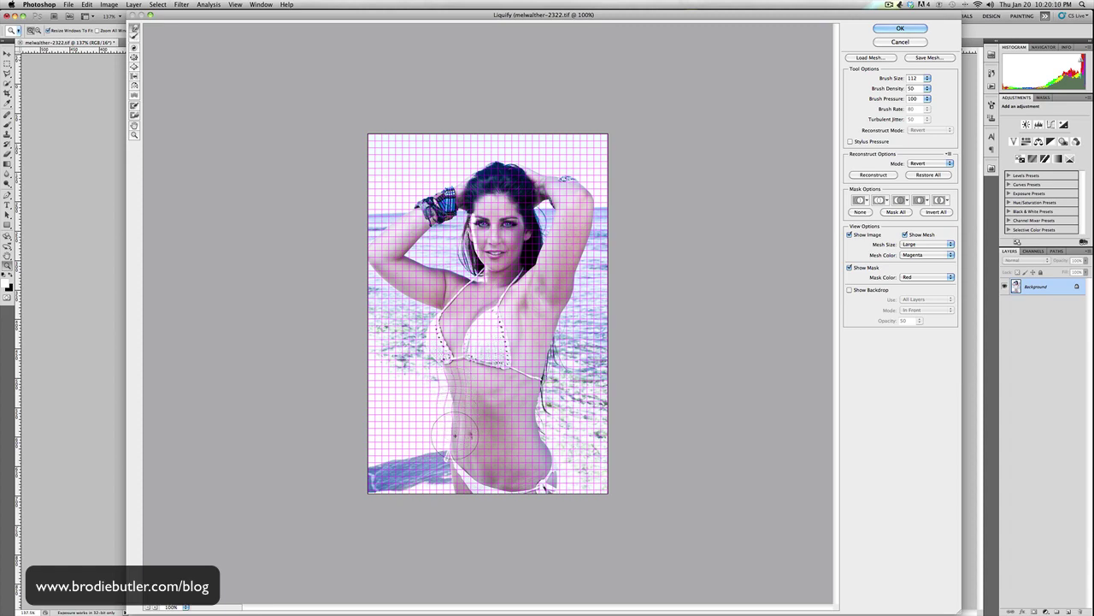
pyautogui.press('super+equal')
pyautogui.press('super+equal')
pyautogui.press('[')
pyautogui.press('[')
pyautogui.press('[')
pyautogui.press('[')
pyautogui.moveTo(386, 303); pyautogui.dragTo(376, 227)
pyautogui.press('[')
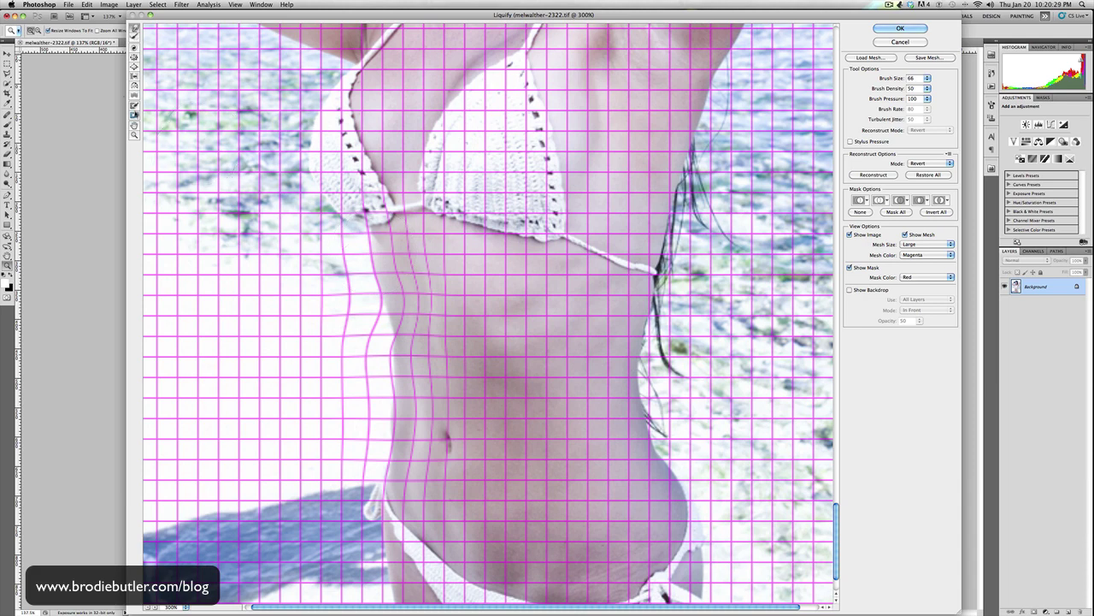
# Freeze-mask the left bikini cup, then push the waist contour further inward
pyautogui.click(135, 105)
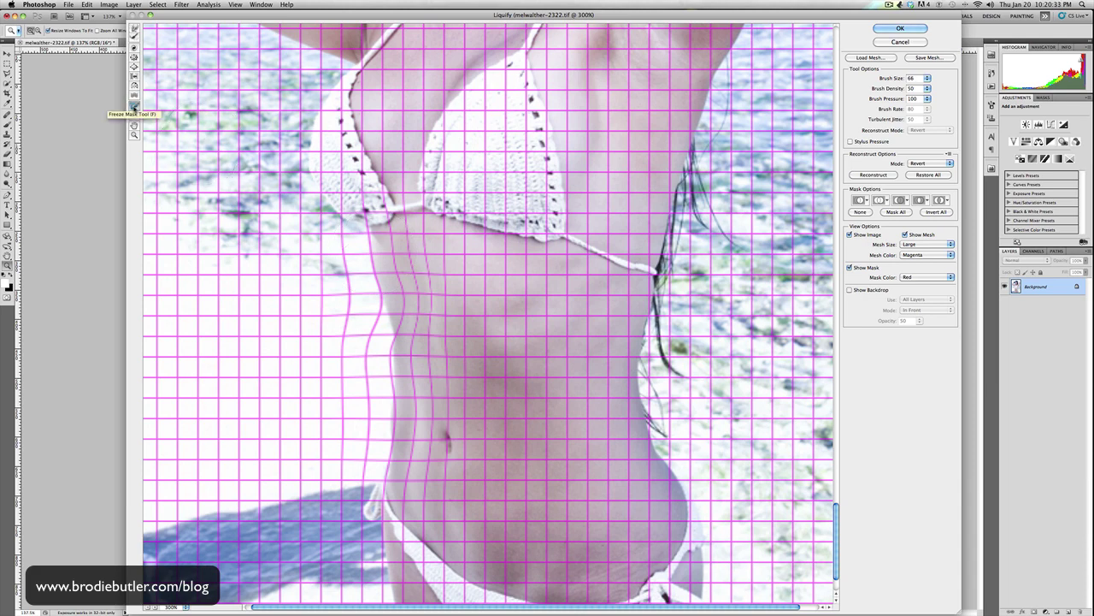
pyautogui.moveTo(361, 175)
pyautogui.mouseDown()
pyautogui.moveTo(368, 183)
pyautogui.moveTo(347, 181)
pyautogui.moveTo(410, 171)
pyautogui.moveTo(347, 166)
pyautogui.moveTo(349, 147)
pyautogui.moveTo(363, 190)
pyautogui.mouseUp()
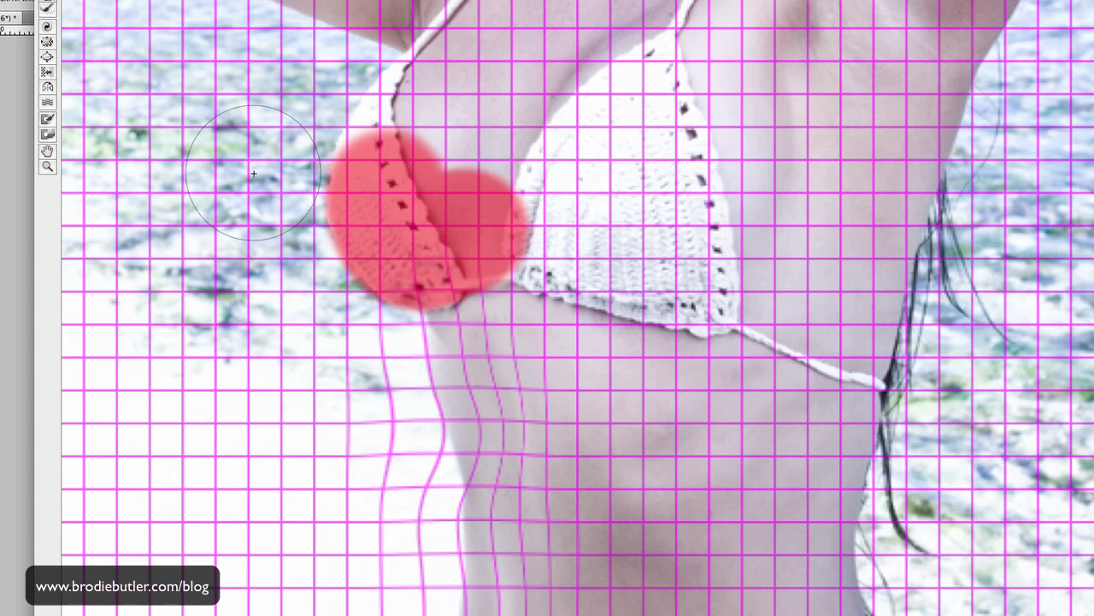
pyautogui.moveTo(418, 316)
pyautogui.mouseDown()
pyautogui.moveTo(468, 307)
pyautogui.moveTo(437, 316)
pyautogui.mouseUp()
pyautogui.moveTo(442, 352); pyautogui.dragTo(438, 417)
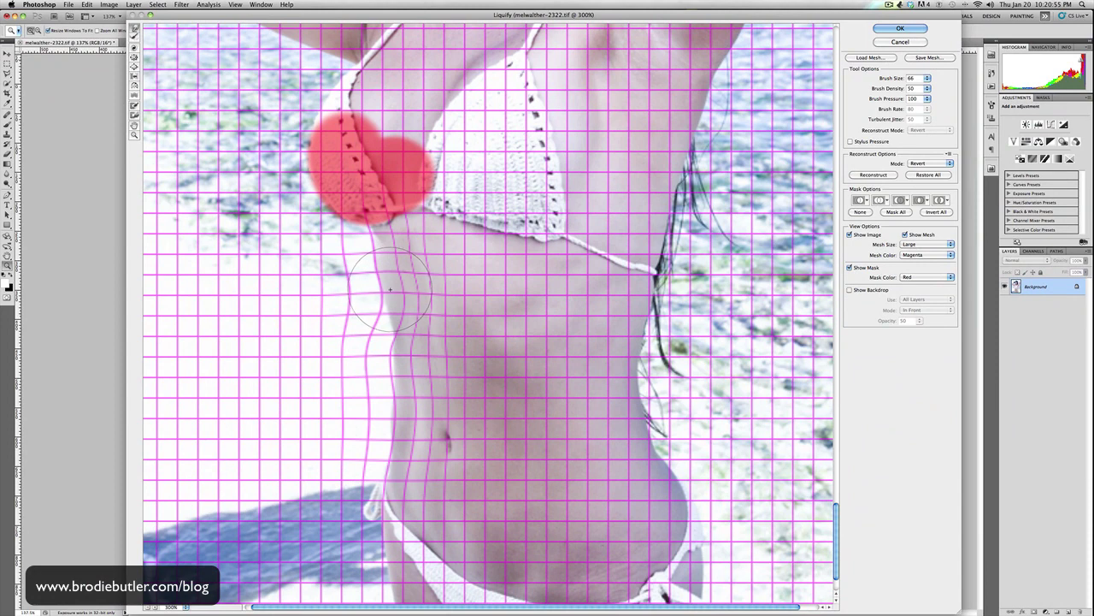
pyautogui.moveTo(390, 289)
pyautogui.mouseDown()
pyautogui.moveTo(403, 418)
pyautogui.moveTo(382, 320)
pyautogui.moveTo(399, 316)
pyautogui.moveTo(394, 272)
pyautogui.moveTo(354, 213)
pyautogui.moveTo(380, 234)
pyautogui.moveTo(423, 453)
pyautogui.moveTo(408, 449)
pyautogui.moveTo(405, 427)
pyautogui.moveTo(400, 449)
pyautogui.moveTo(370, 305)
pyautogui.moveTo(368, 242)
pyautogui.moveTo(390, 224)
pyautogui.mouseUp()
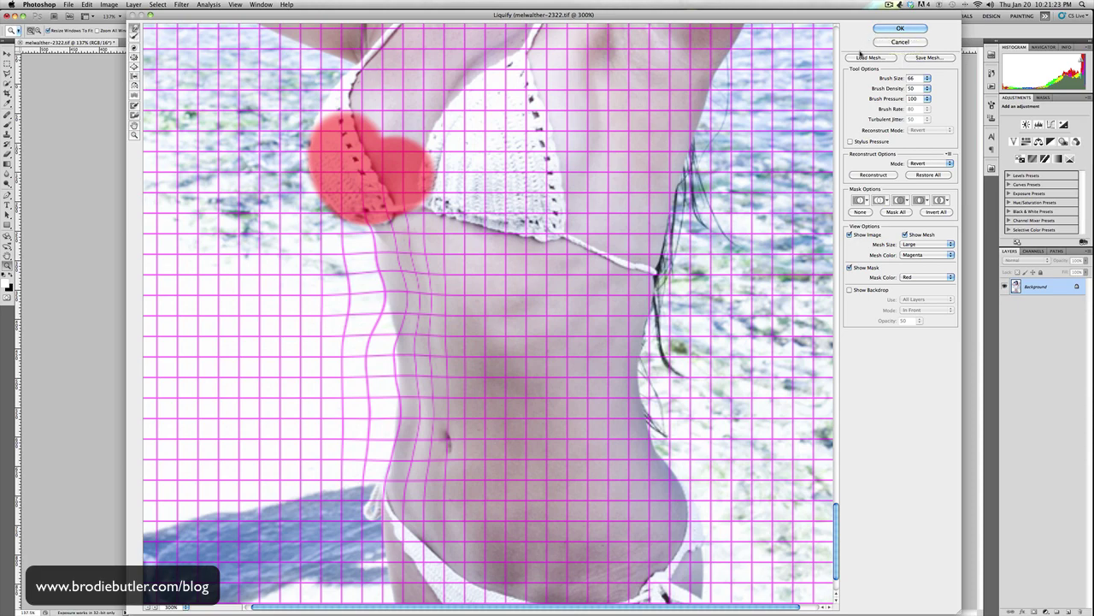
# Save the waist warp as Liquify.msh, replacing the existing file, then cancel Liquify
pyautogui.click(919, 58)
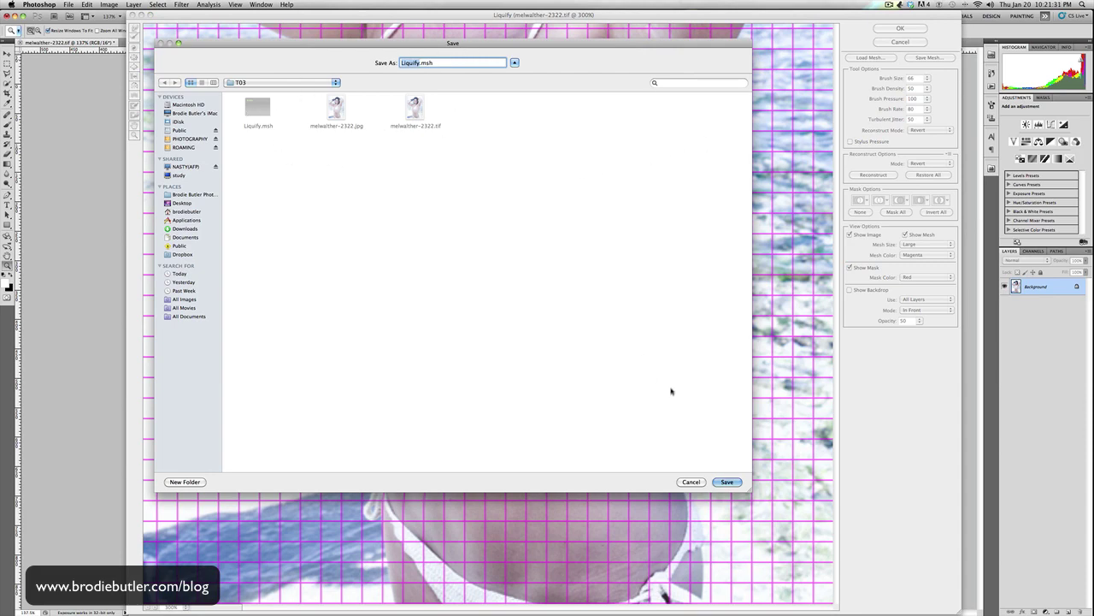
pyautogui.click(725, 482)
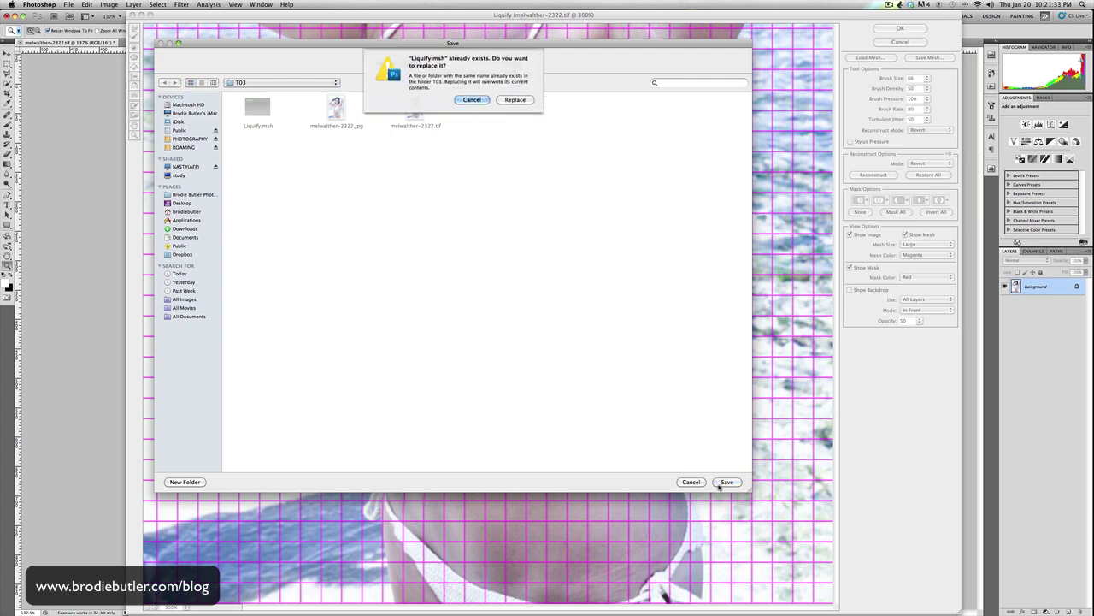
pyautogui.click(514, 99)
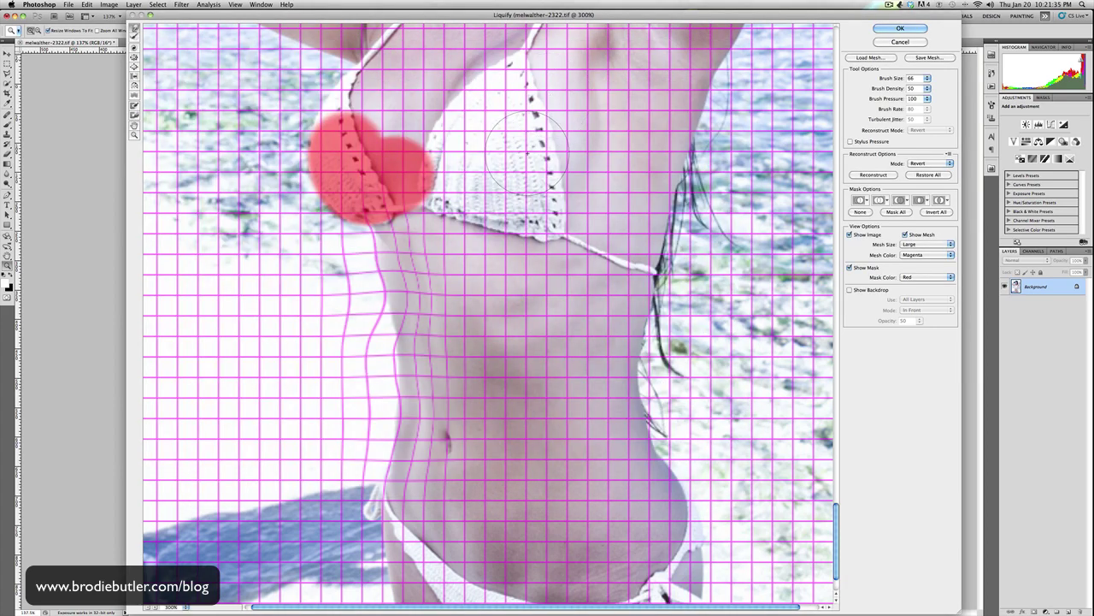
pyautogui.click(886, 42)
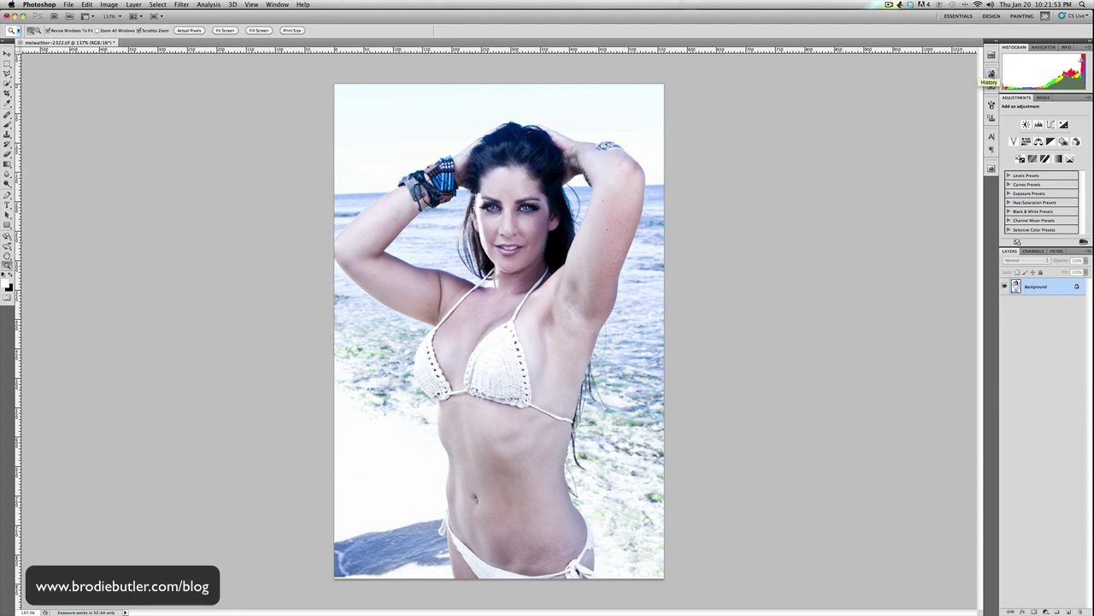
pyautogui.click(991, 75)
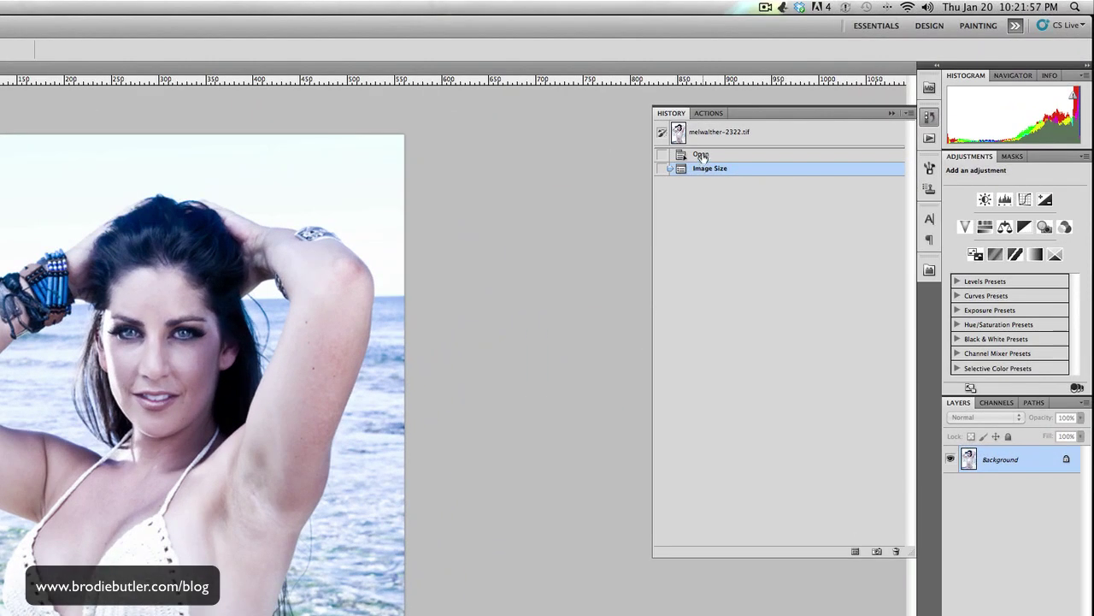
# Revert to the Open history state and zoom out to fit the full-resolution photo
pyautogui.click(701, 154)
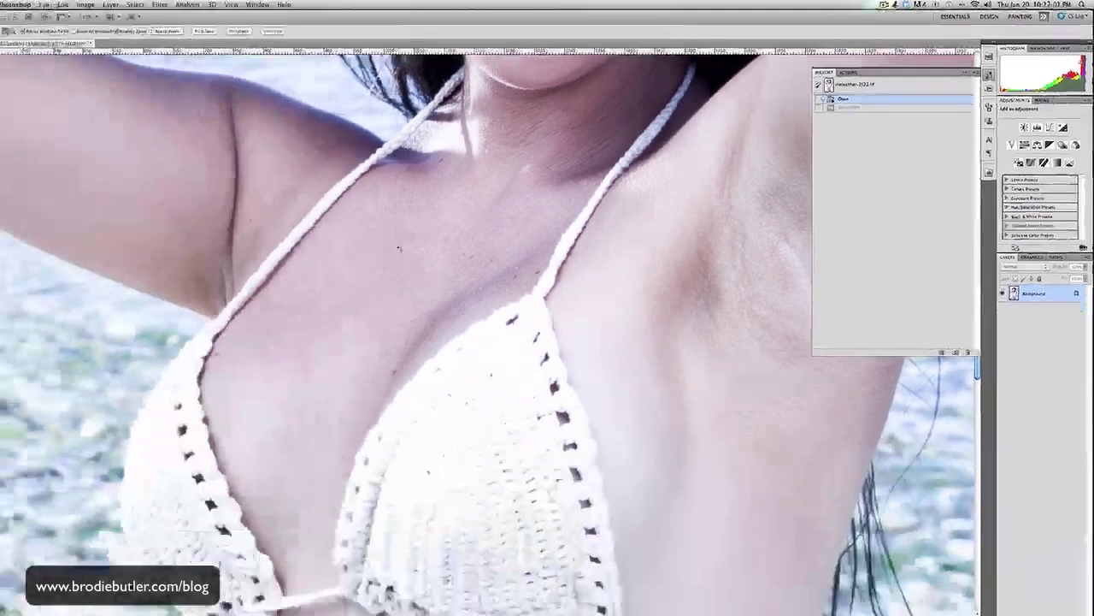
pyautogui.keyDown('alt'); pyautogui.click(399, 248); pyautogui.keyUp('alt')
pyautogui.keyDown('alt'); pyautogui.click(419, 235); pyautogui.keyUp('alt')
pyautogui.keyDown('alt'); pyautogui.click(425, 228); pyautogui.keyUp('alt')
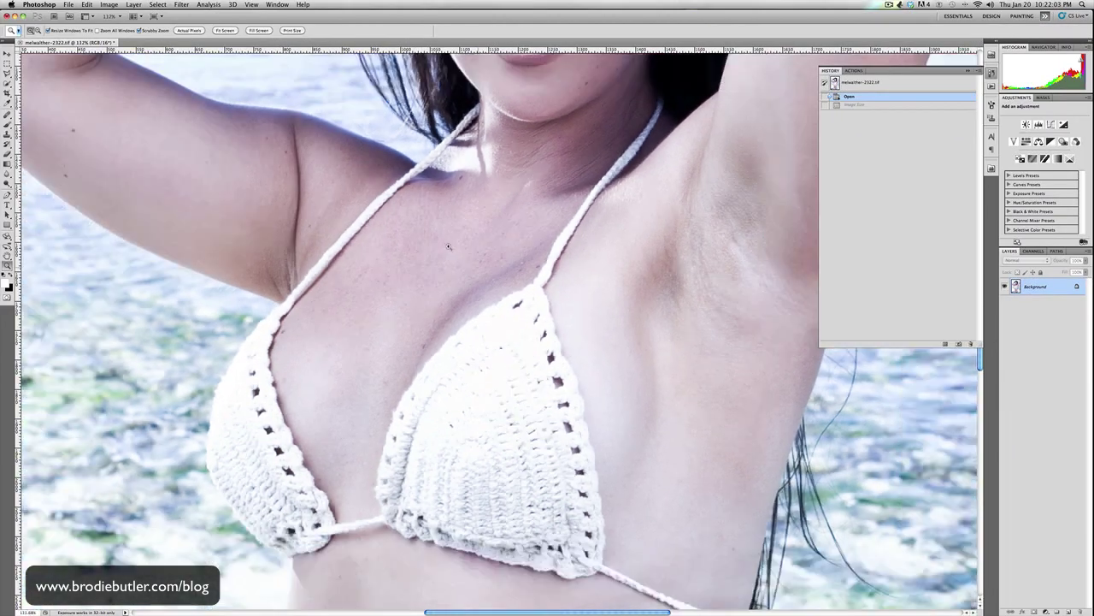
pyautogui.moveTo(425, 229); pyautogui.dragTo(460, 253)
pyautogui.moveTo(471, 214); pyautogui.dragTo(474, 250)
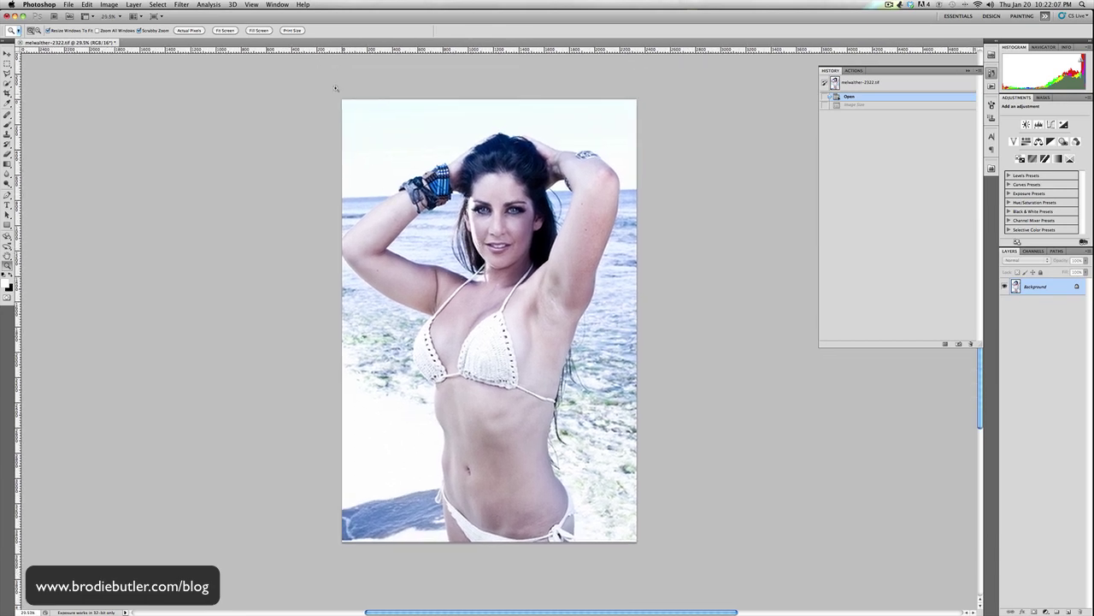
# Load the Liquify.msh mesh in Liquify on the full-resolution photo and apply it
pyautogui.click(185, 4)
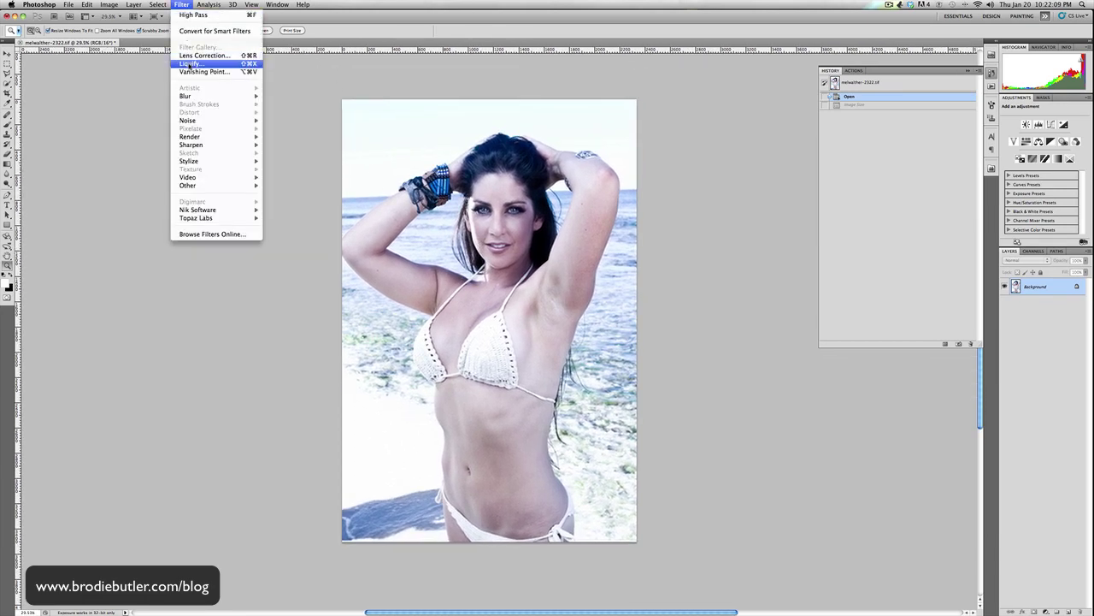
pyautogui.click(219, 85)
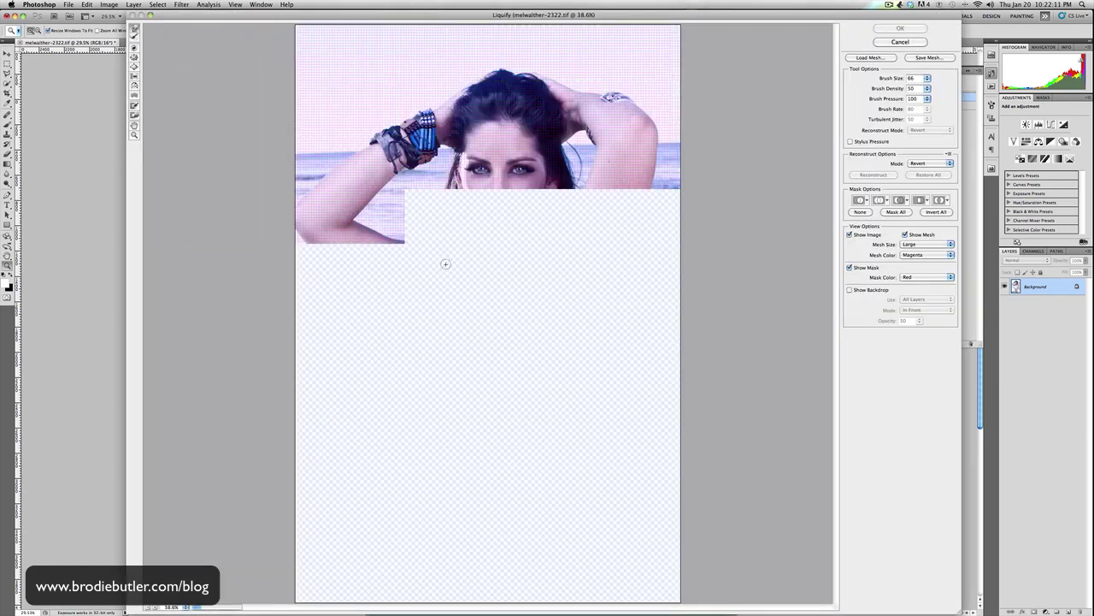
pyautogui.click(855, 58)
pyautogui.click(252, 87)
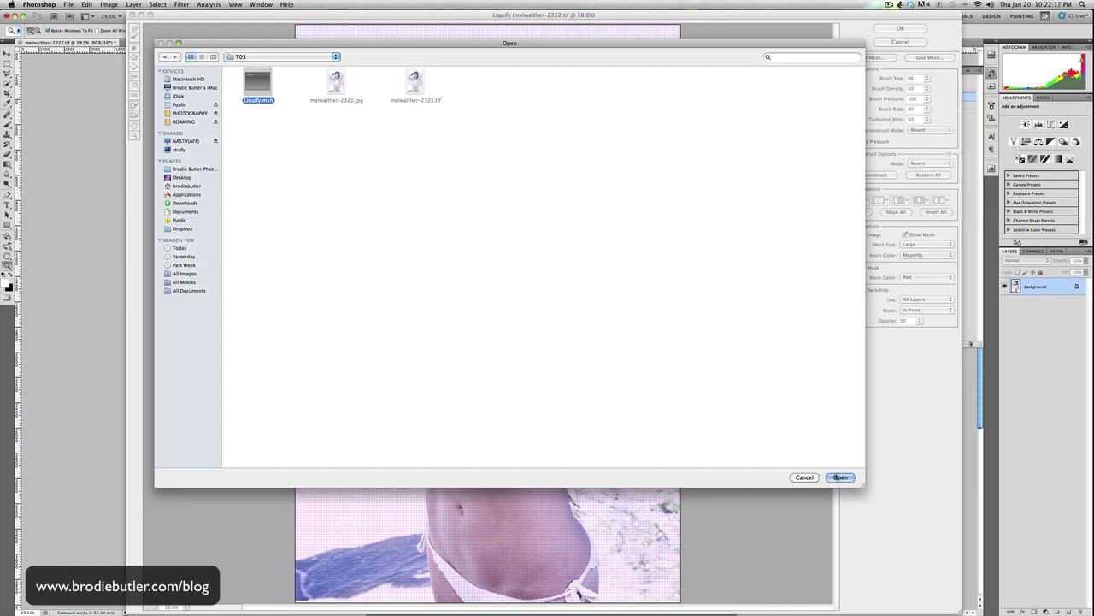
pyautogui.click(840, 477)
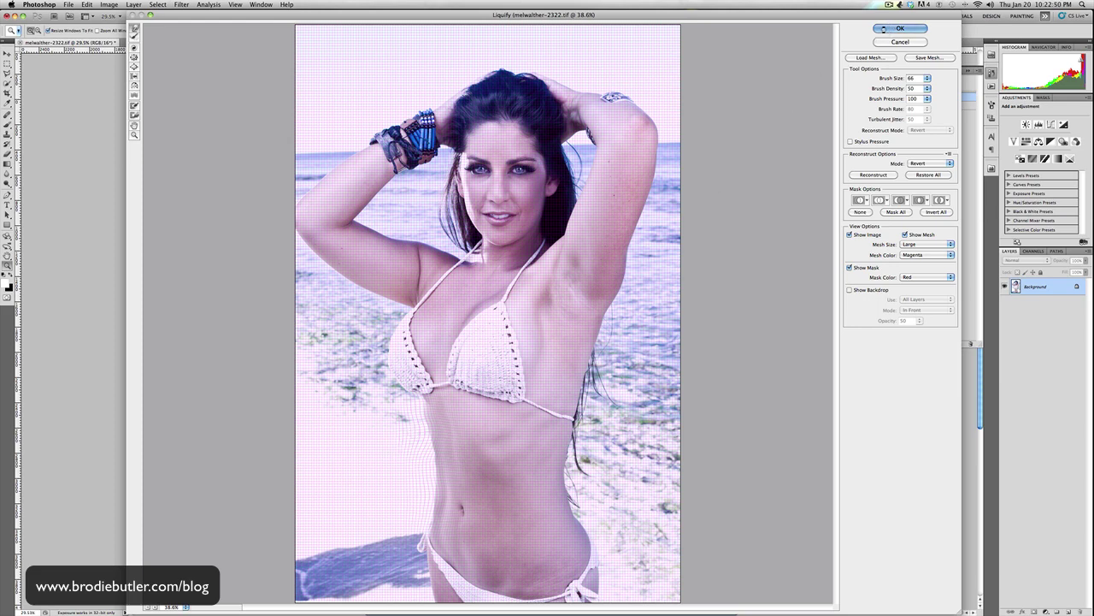
pyautogui.click(883, 28)
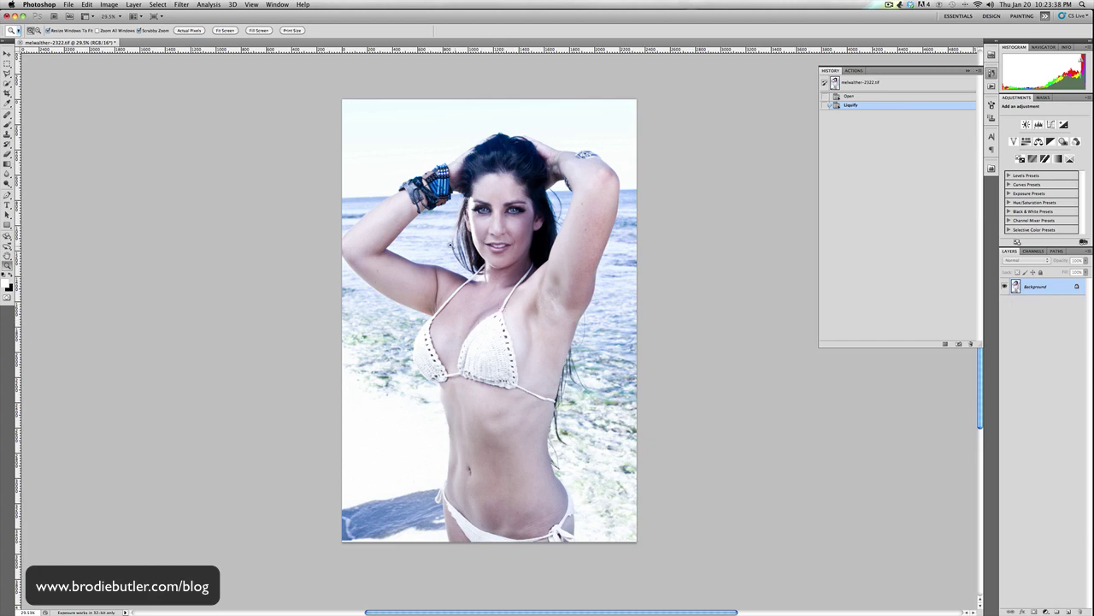
# Marquee a rectangle around the left upper arm and open Liquify on it
pyautogui.press('m')
pyautogui.moveTo(451, 304); pyautogui.dragTo(467, 330)
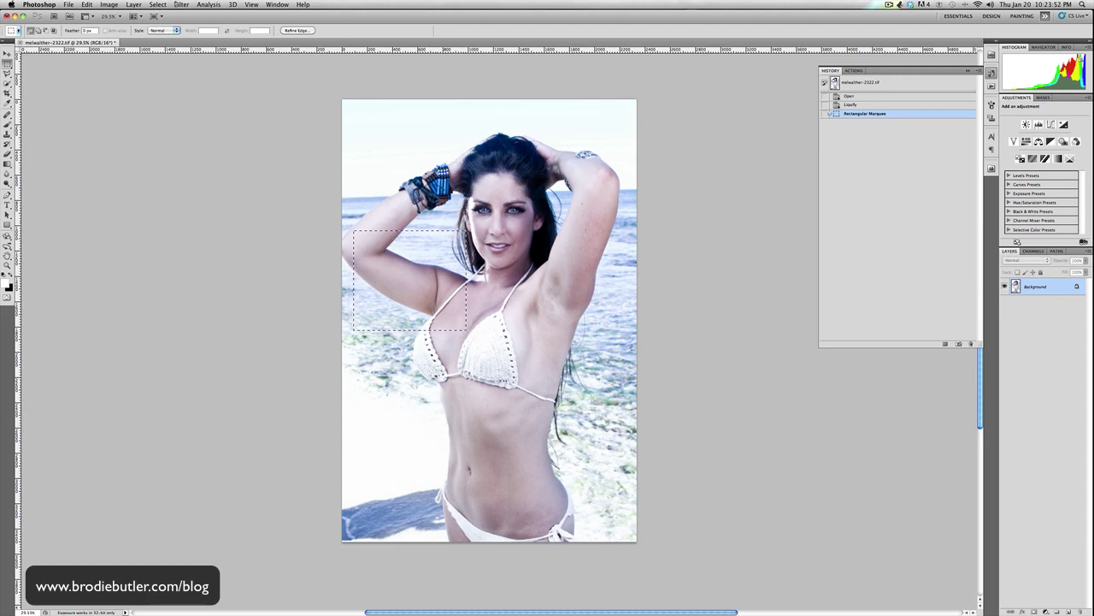
pyautogui.click(178, 5)
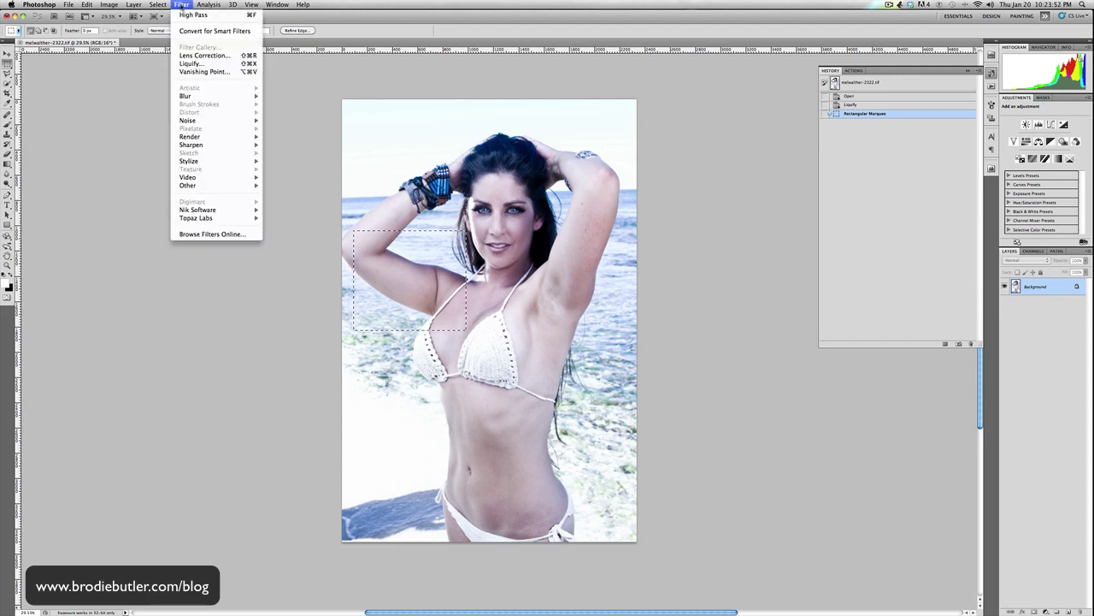
pyautogui.click(211, 64)
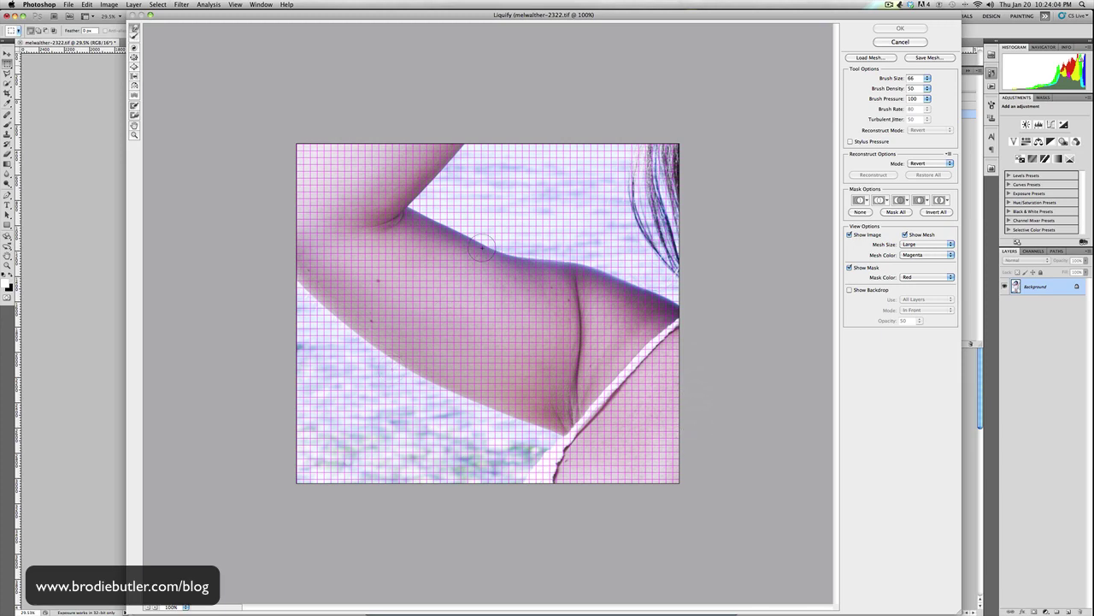
# With the warp brush enlarged to 284, push in the upper arm's edge toward the shoulder and apply
pyautogui.press(']')
pyautogui.press(']')
pyautogui.press(']')
pyautogui.press(']')
pyautogui.press(']')
pyautogui.press(']')
pyautogui.press(']')
pyautogui.press(']')
pyautogui.press(']')
pyautogui.press(']')
pyautogui.moveTo(575, 272)
pyautogui.mouseDown()
pyautogui.moveTo(624, 265)
pyautogui.moveTo(599, 272)
pyautogui.mouseUp()
pyautogui.press(']')
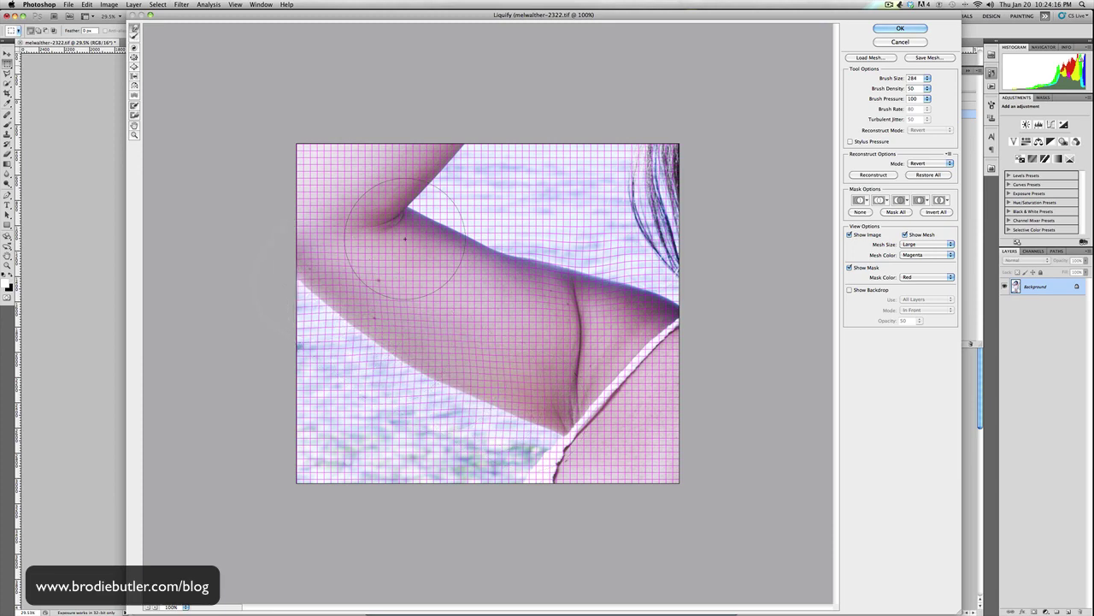
pyautogui.moveTo(547, 270); pyautogui.dragTo(684, 290)
pyautogui.click(900, 28)
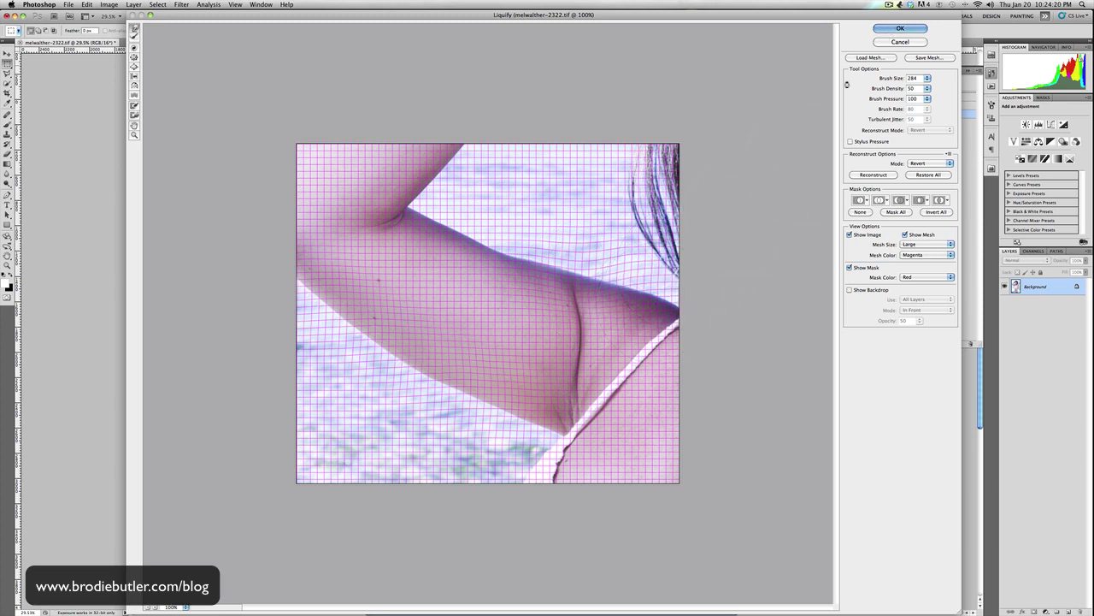